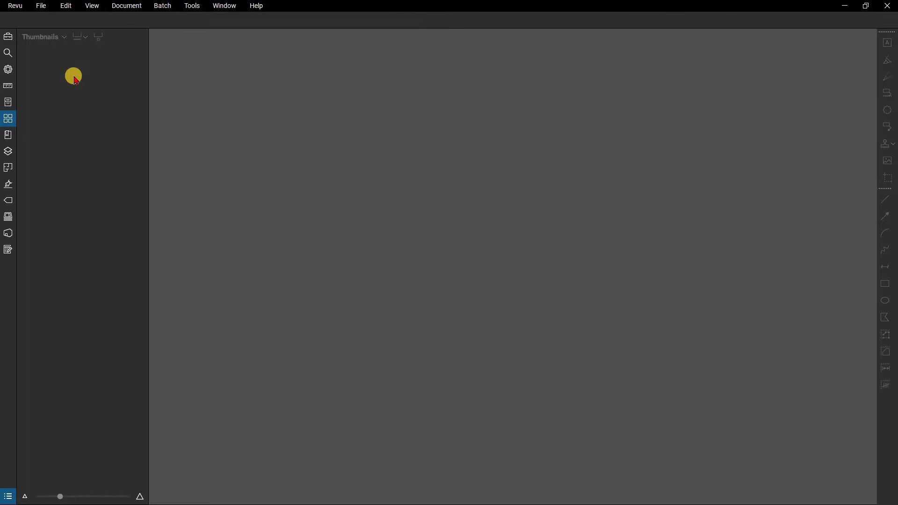
- Choose the A6.02 Enlarged Plan and G0-01 Accessibility PDFs for combining
left_click(41, 6)
left_click(55, 87)
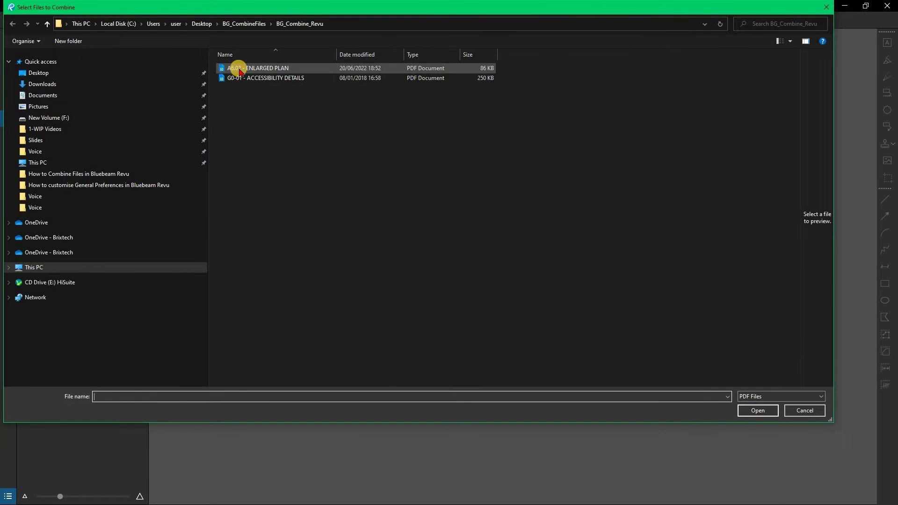
left_click(237, 68)
left_click(267, 78, "shift")
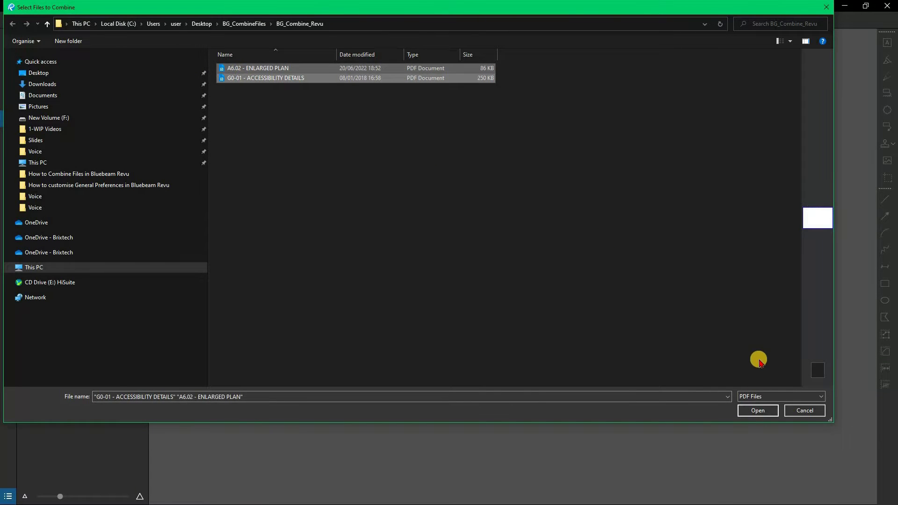
left_click(757, 410)
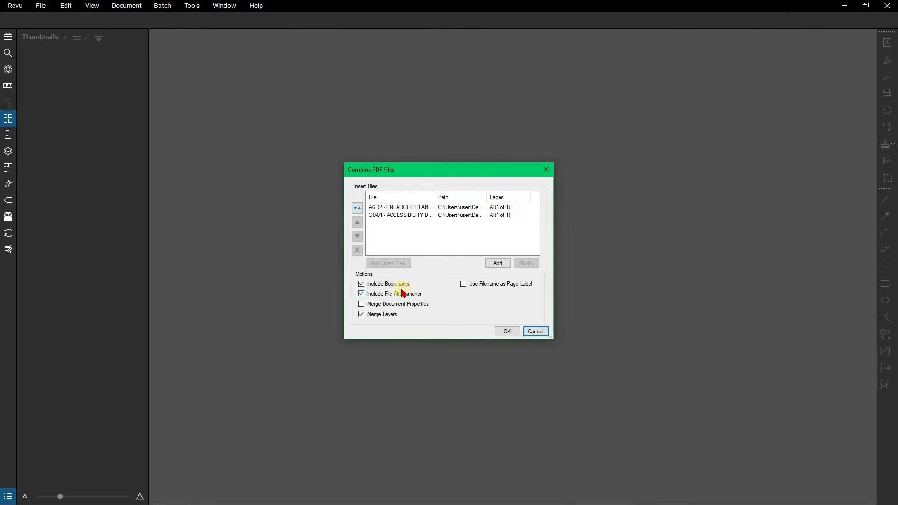
- Exclude file attachments, label pages by file name, and create Document1
left_click(383, 284)
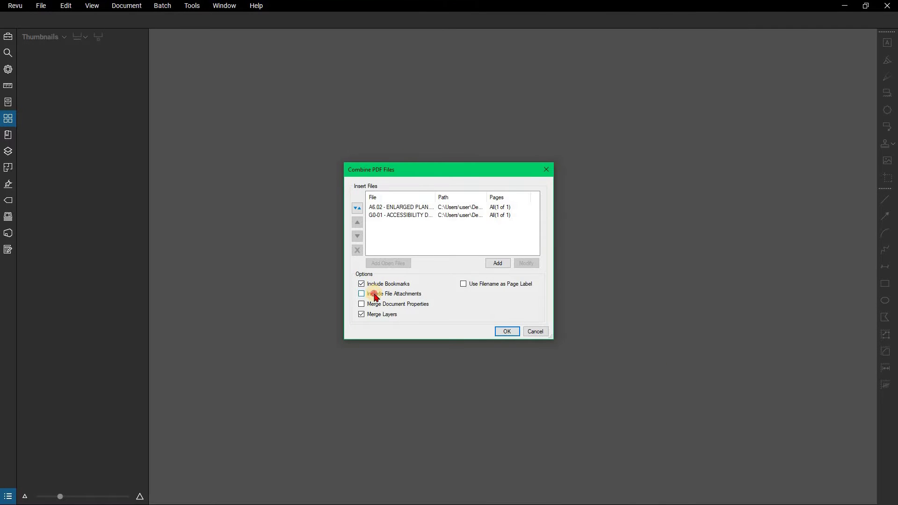
left_click(481, 287)
left_click(506, 331)
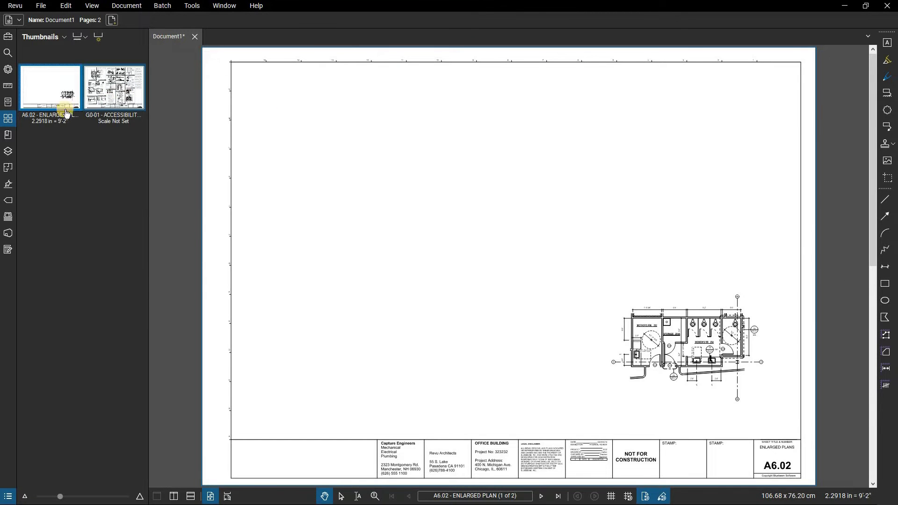
- View the G0-01 Accessibility Details page, then minimise Revu
left_click(109, 98)
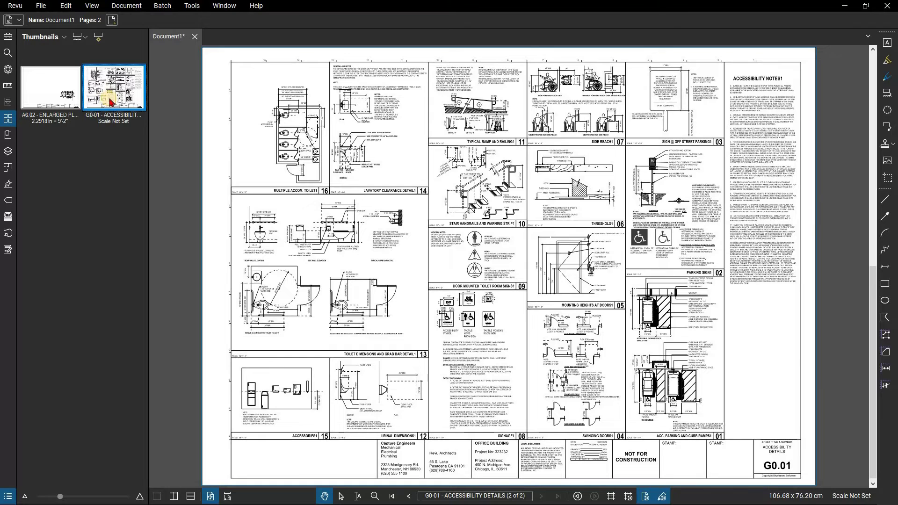
left_click(849, 6)
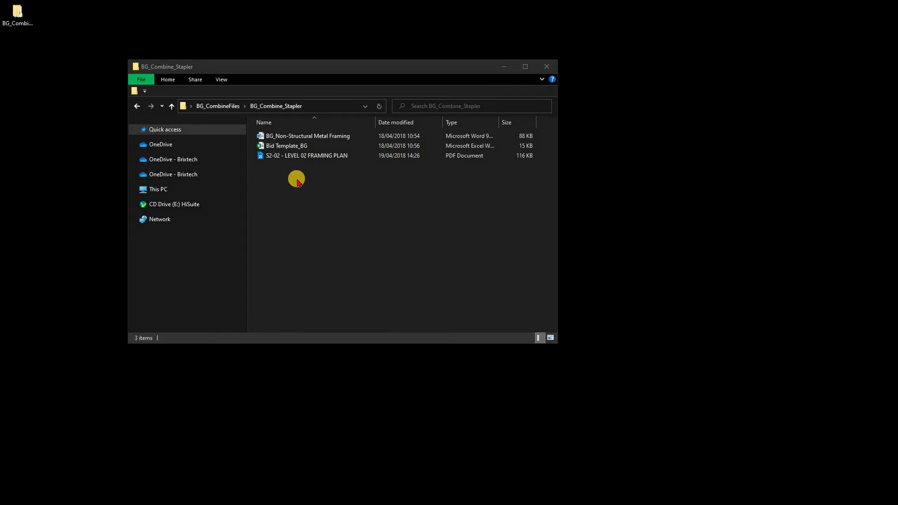
- Send the three Word, Excel and PDF files in BG_Combine_Stapler to Bluebeam Stapler
left_click(295, 176)
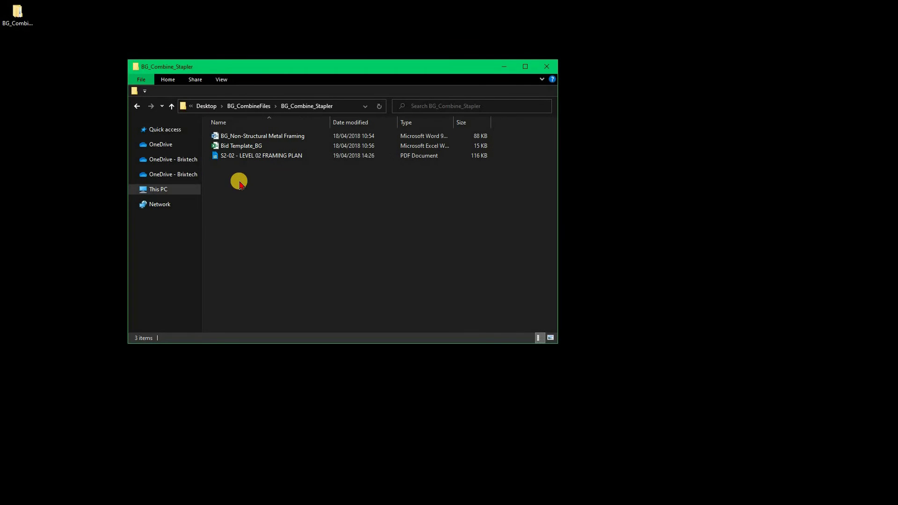
left_click(257, 138)
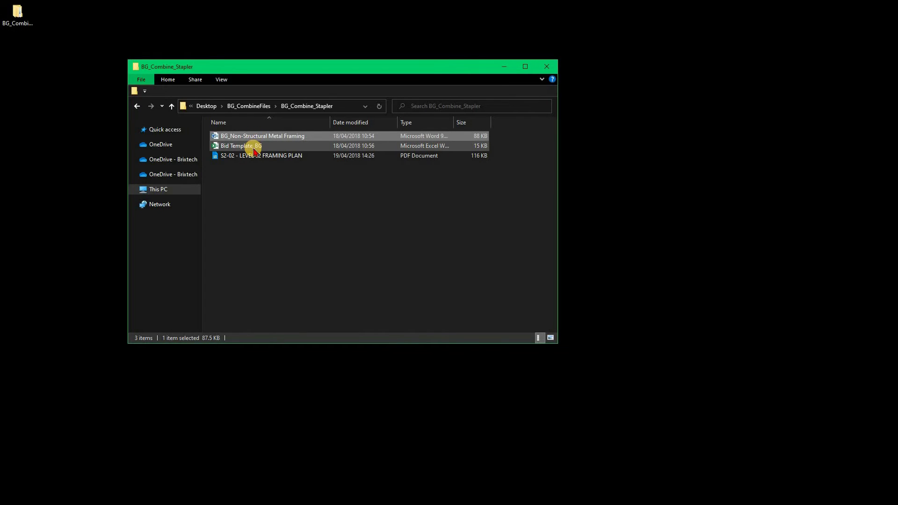
left_click(254, 156, "shift")
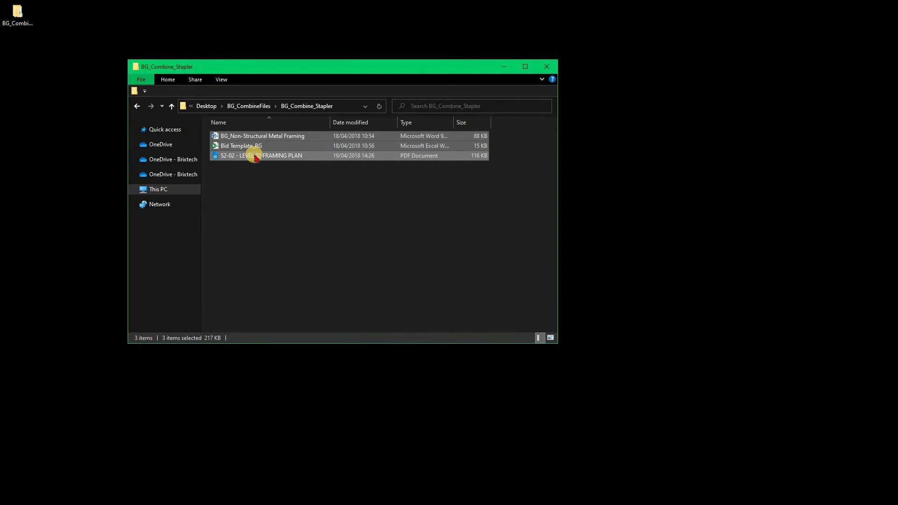
right_click(255, 156)
mouse_move(280, 274)
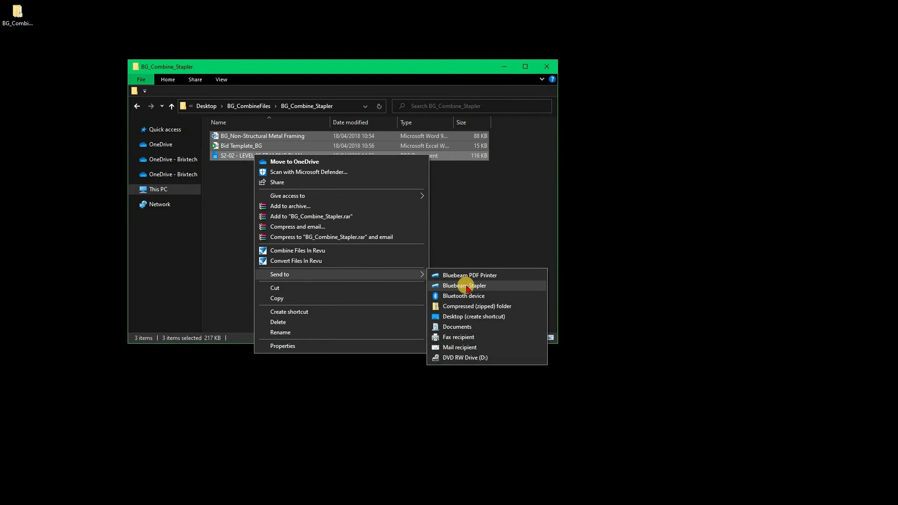
left_click(465, 286)
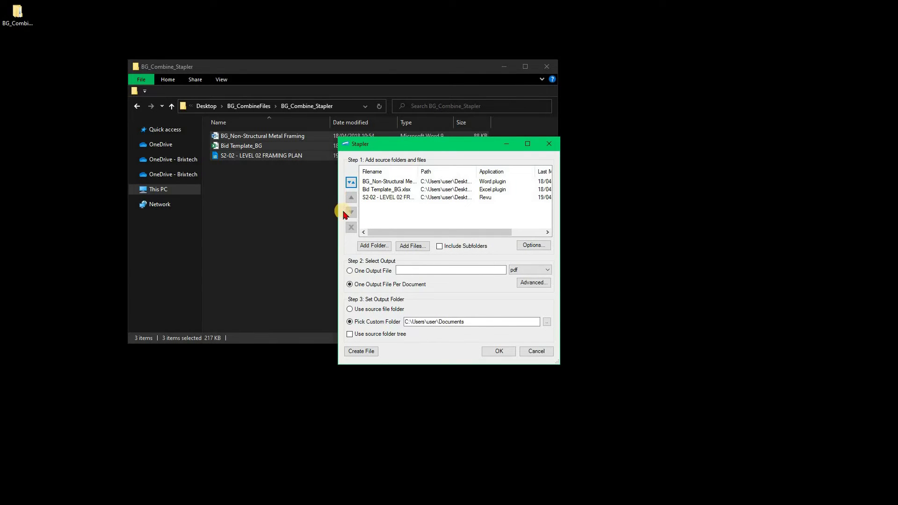
- Staple all three files into one Combined_File PDF saved in the source folder
left_click(350, 271)
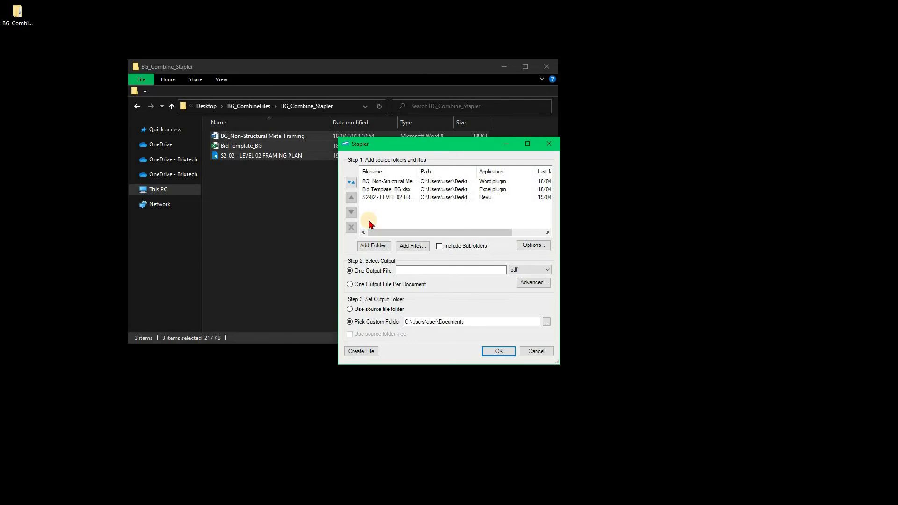
left_click(379, 182)
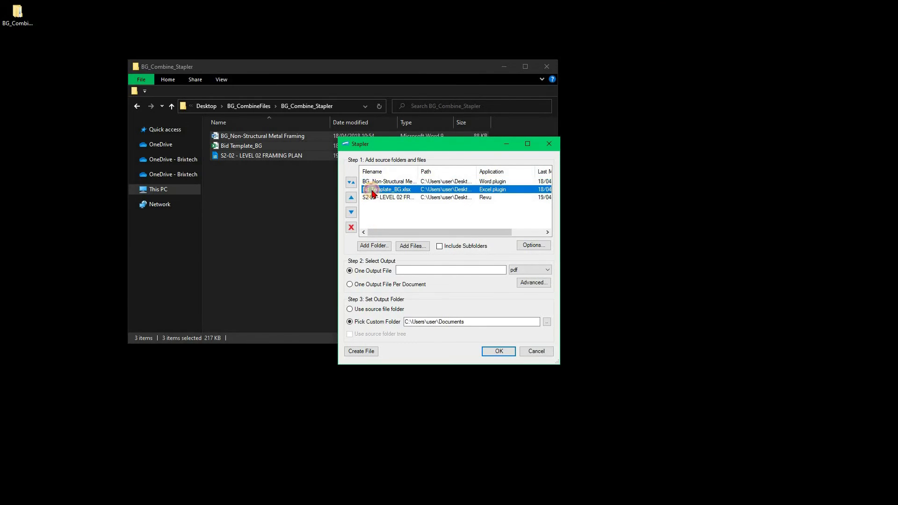
left_click(371, 215)
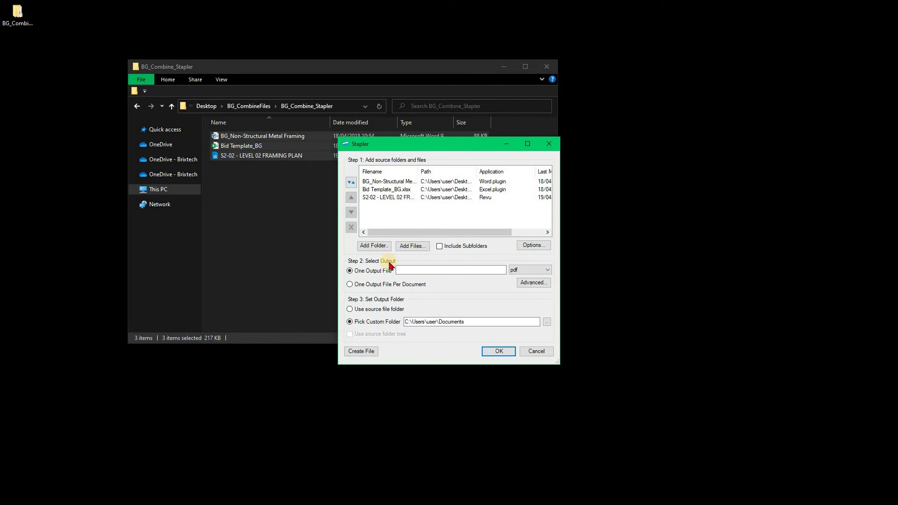
left_click(421, 270)
type("Combined_")
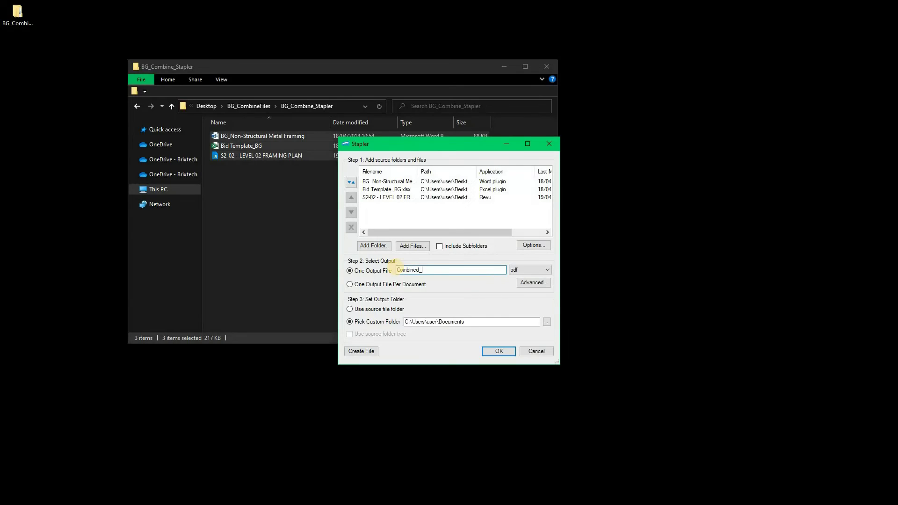
type("Fi")
type("ile")
left_click(349, 309)
left_click(498, 350)
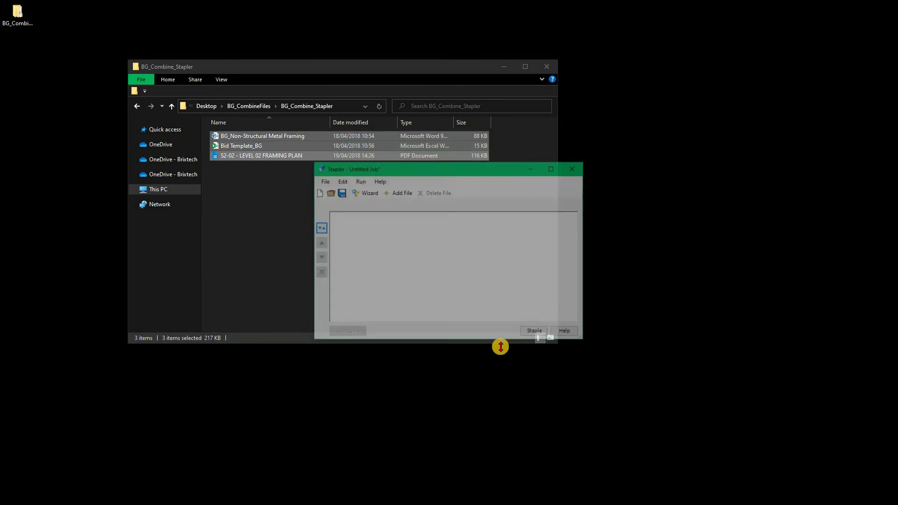
left_click(535, 332)
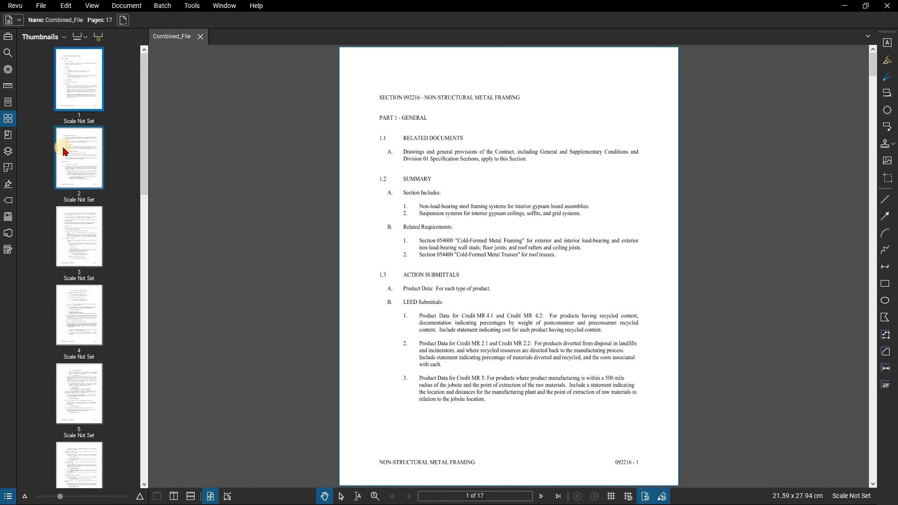
- Browse pages 2–5 and page 17's S2.02 framing plan, then hide thumbnails
left_click(64, 152)
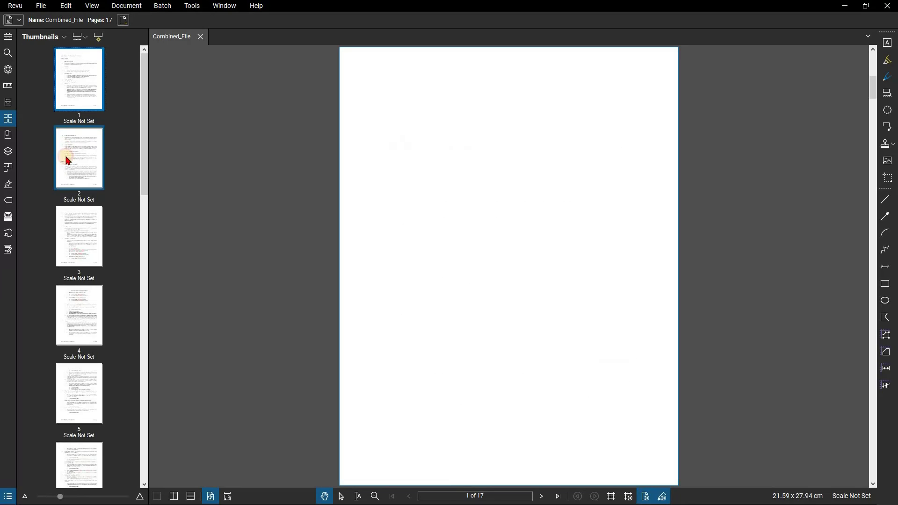
left_click(80, 243)
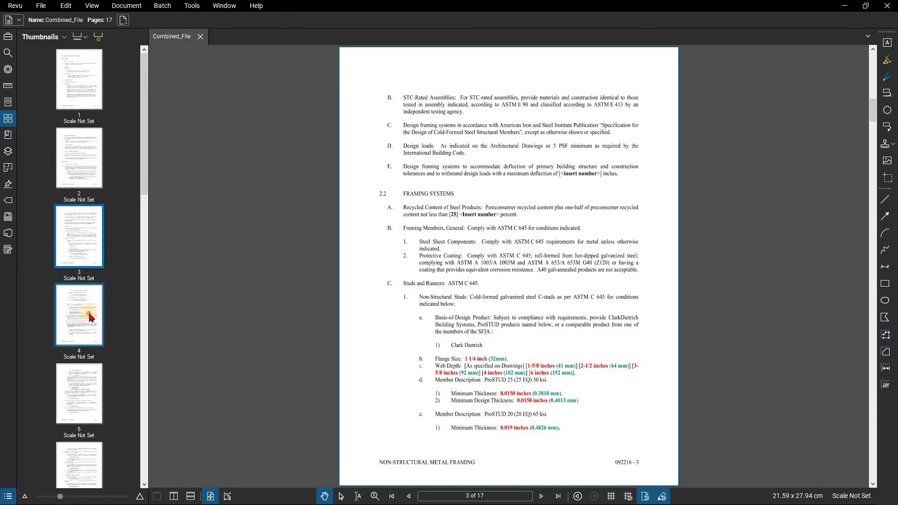
left_click(89, 312)
left_click(91, 383)
scroll(88, 386, "down", 8)
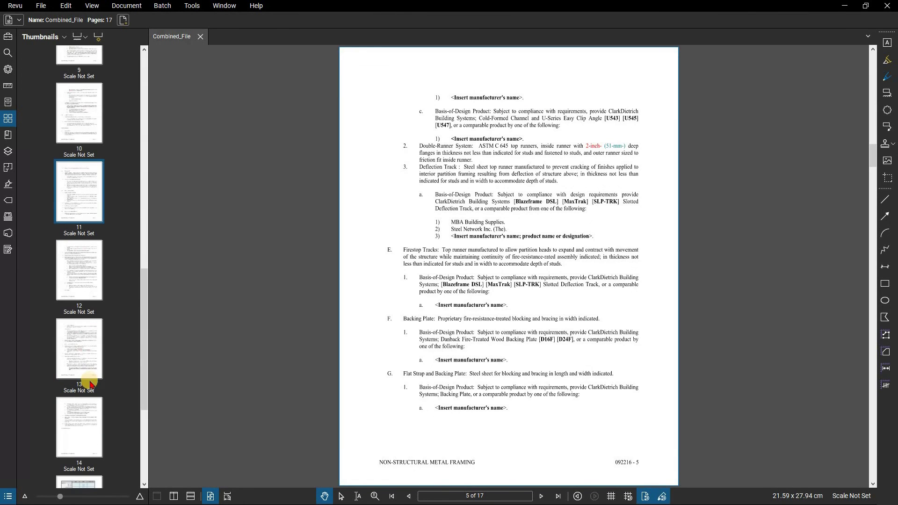
scroll(87, 393, "down", 5)
left_click(80, 452)
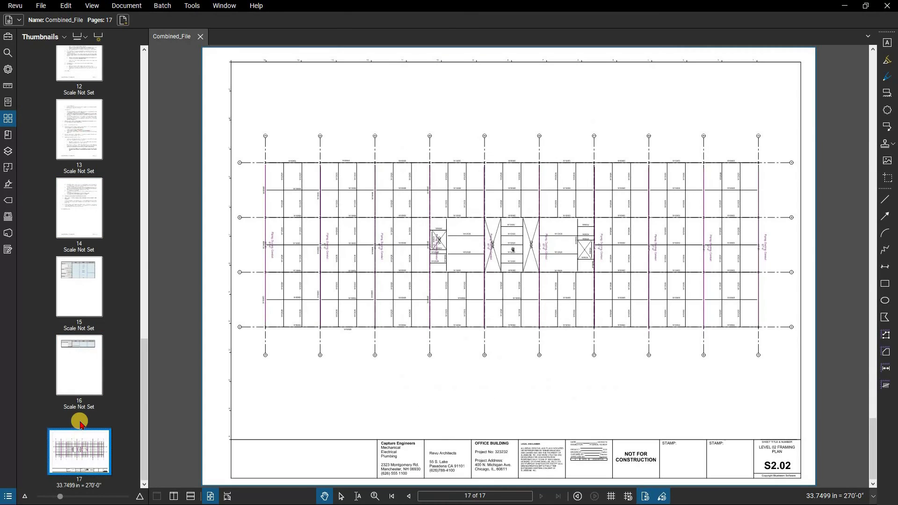
scroll(80, 407, "up", 10)
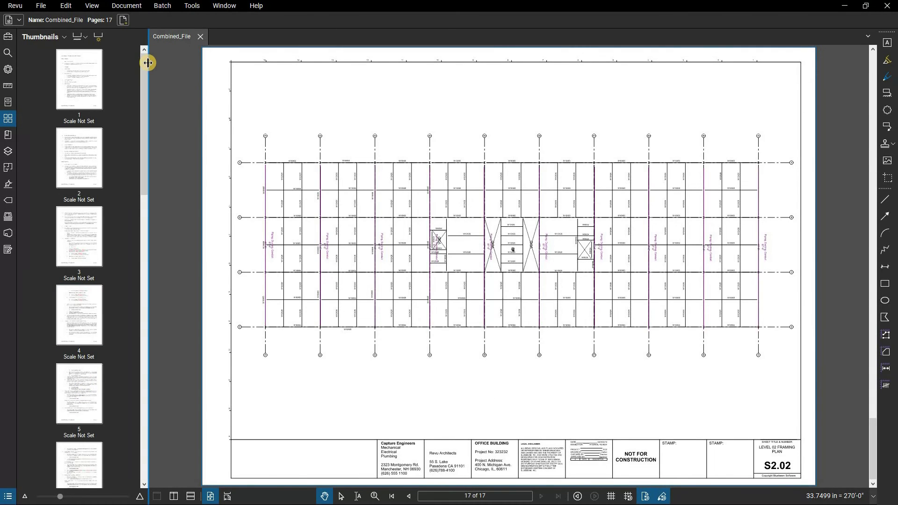
key("alt+t")
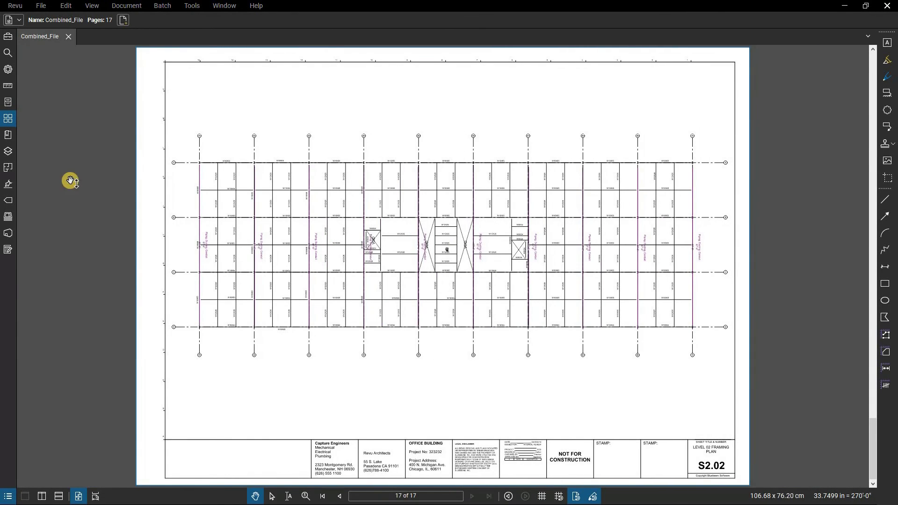